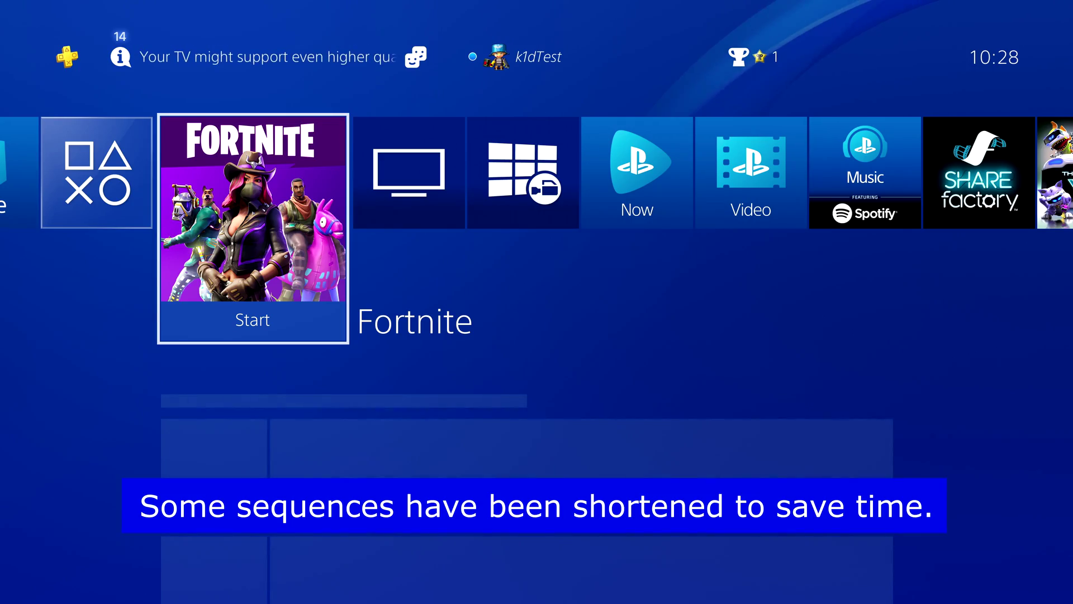
Start Fortnite from its tile on the PS4 home screen.
key("Return")
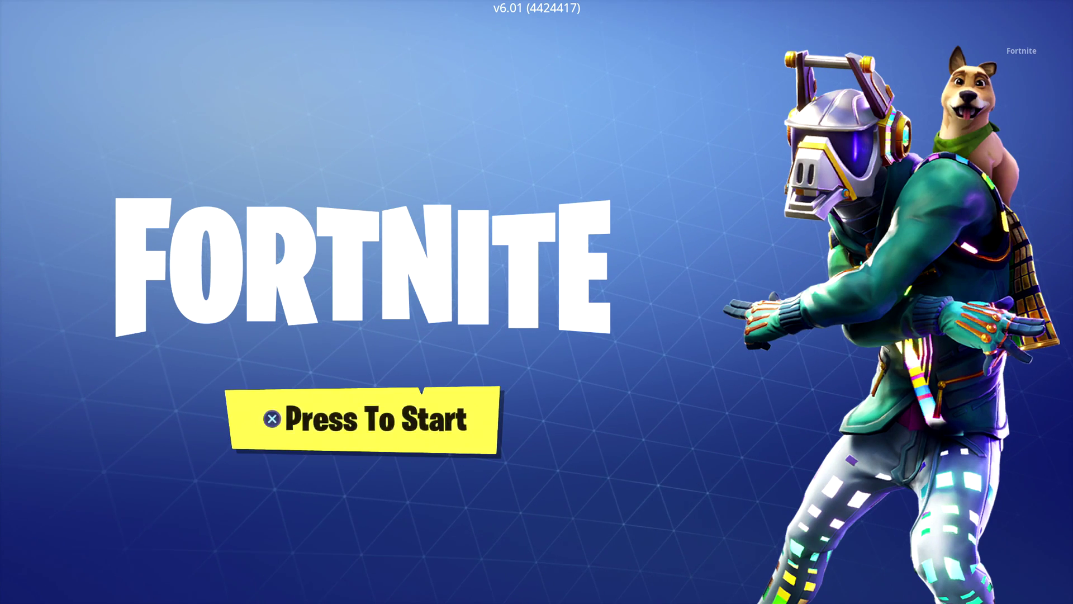
Get past the Press To Start title screen and let the login check finish.
key("Return")
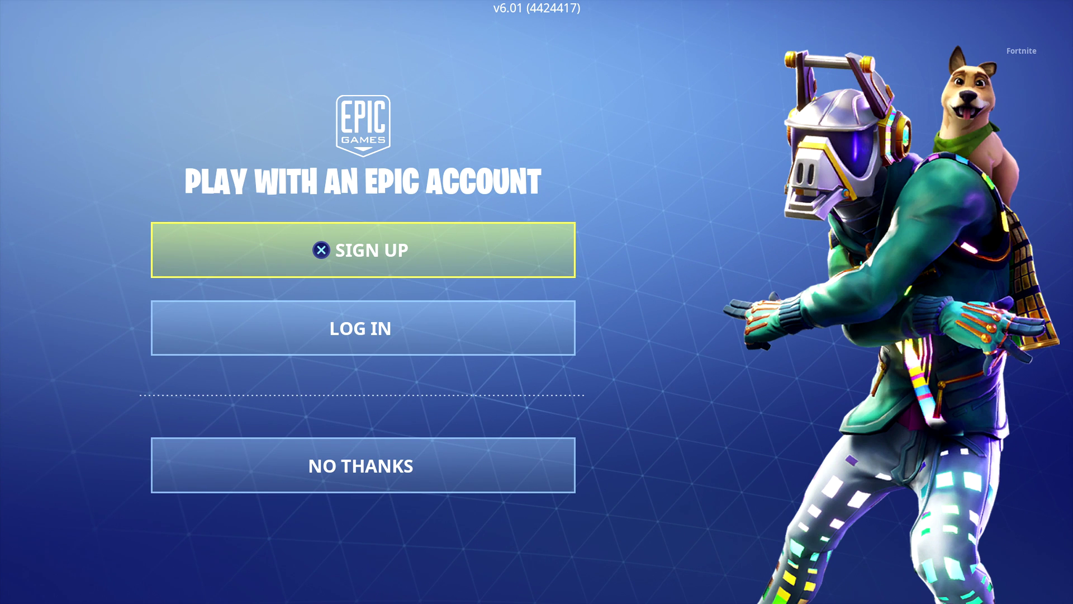
Look over Log In and No Thanks on the Epic account prompt, then choose Sign Up.
key("Down")
key("Up")
key("Down")
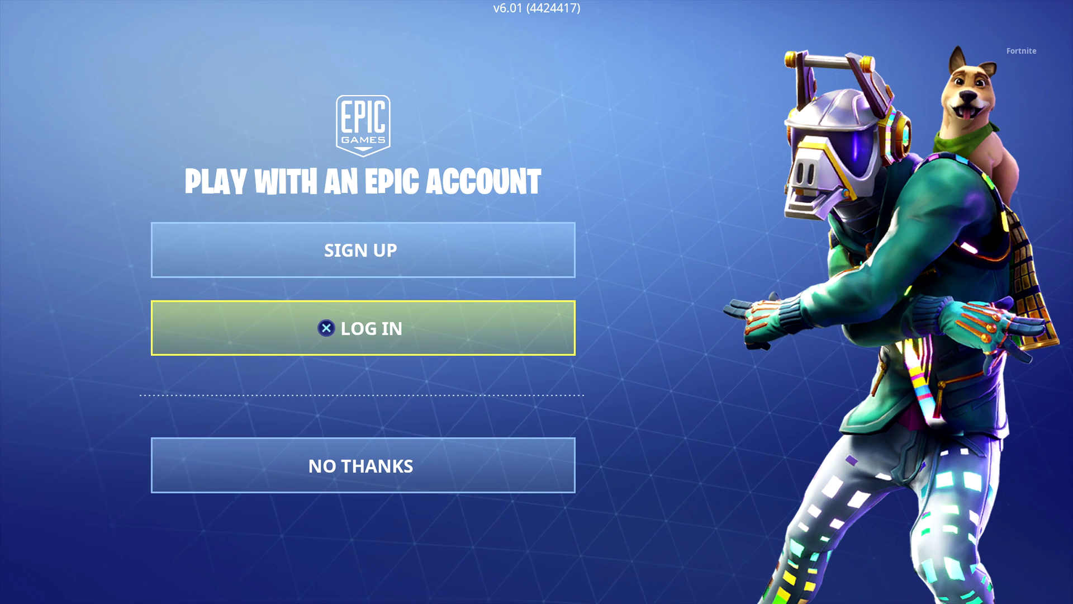
key("Down")
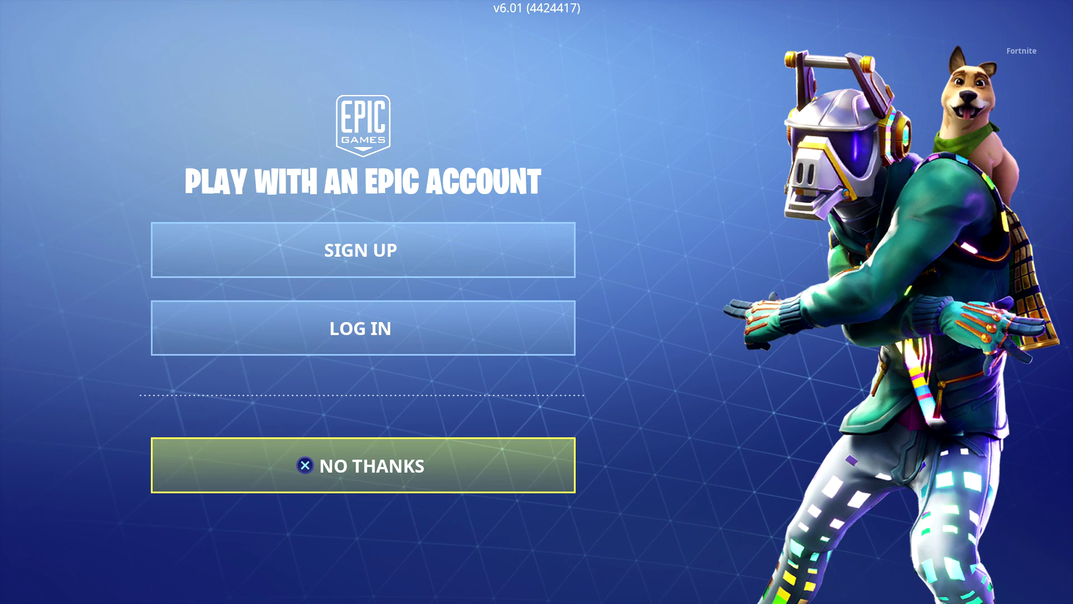
key("Up")
key("Up")
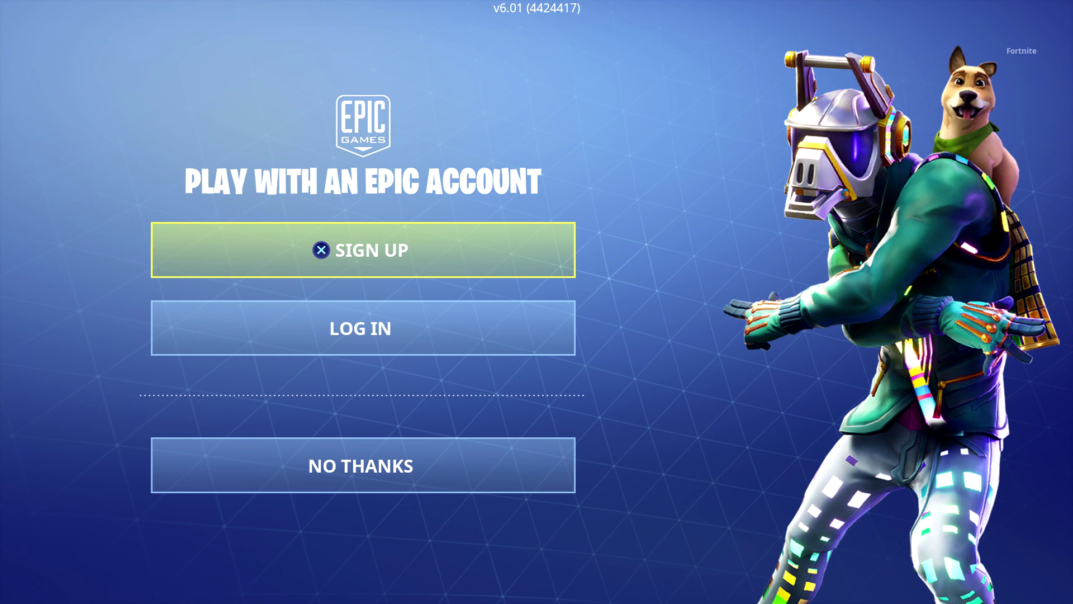
key("Down")
key("Up")
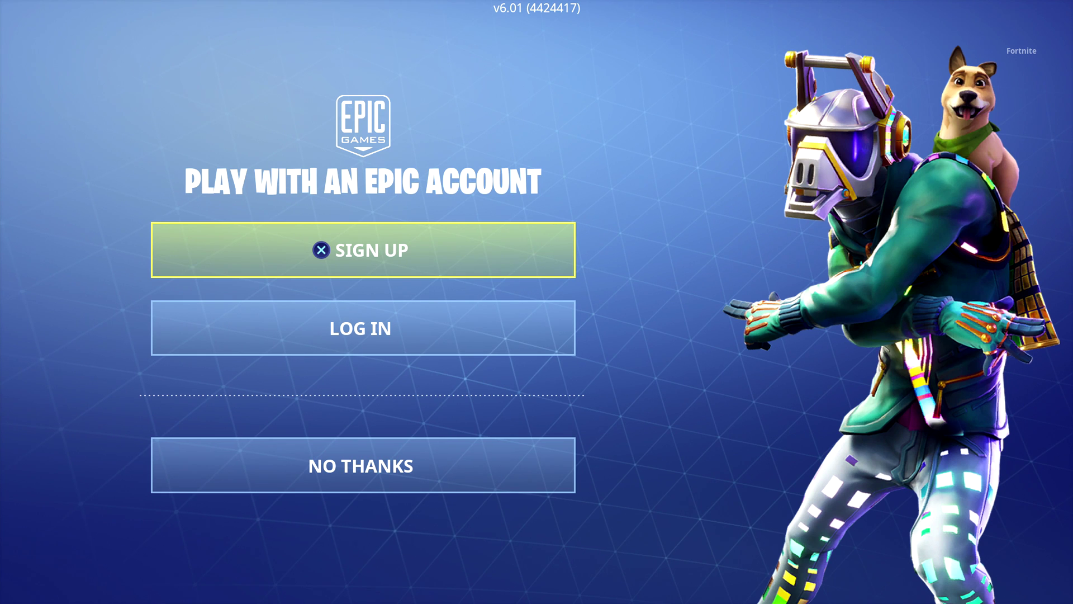
key("Down")
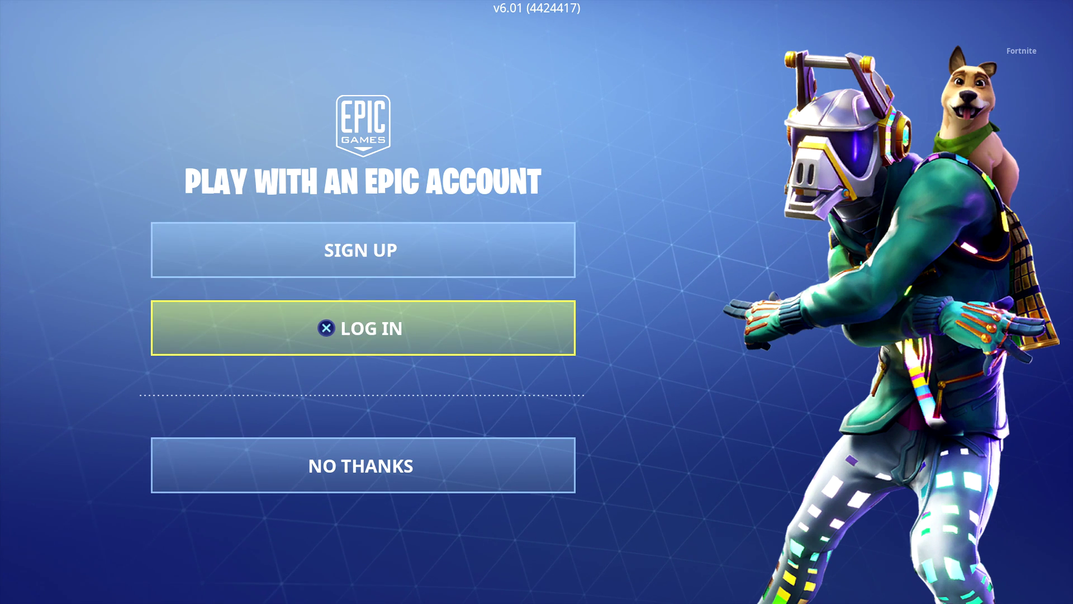
key("Up")
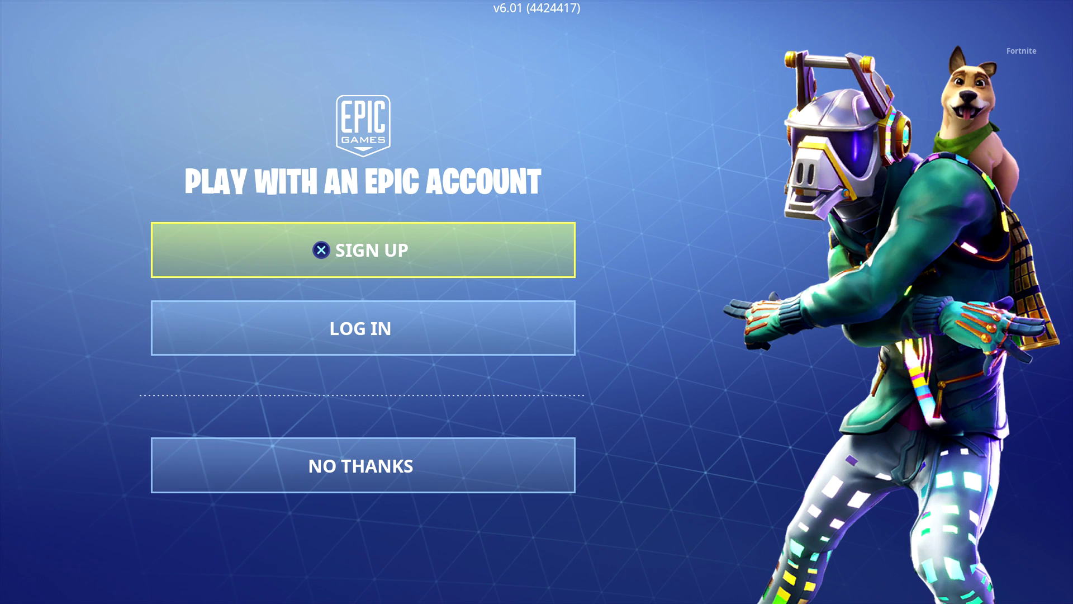
key("Return")
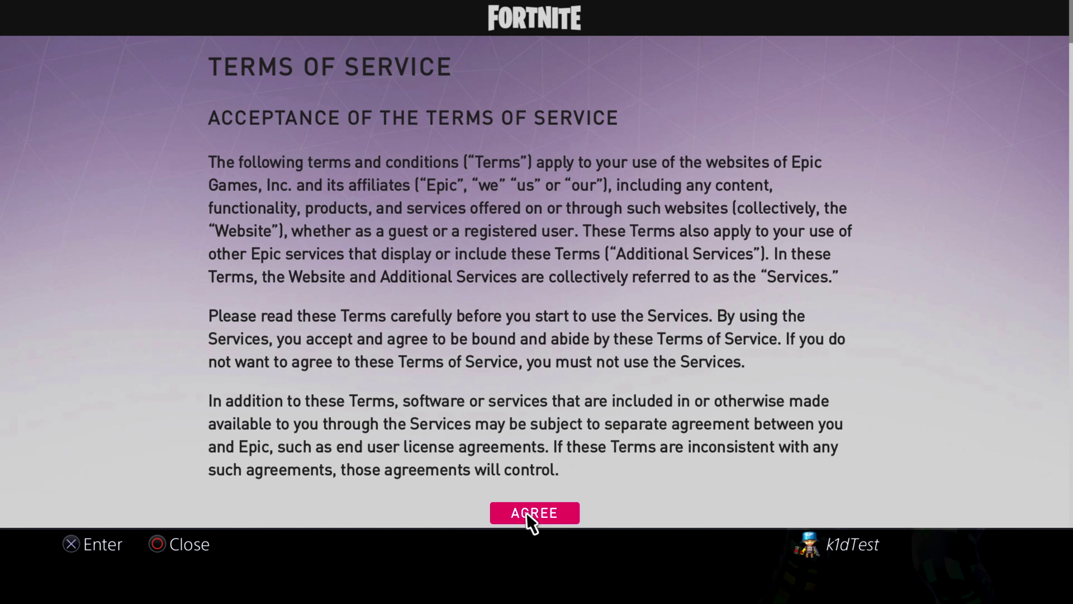
Agree to the Terms of Service to reach the Create Account form.
left_click(527, 513)
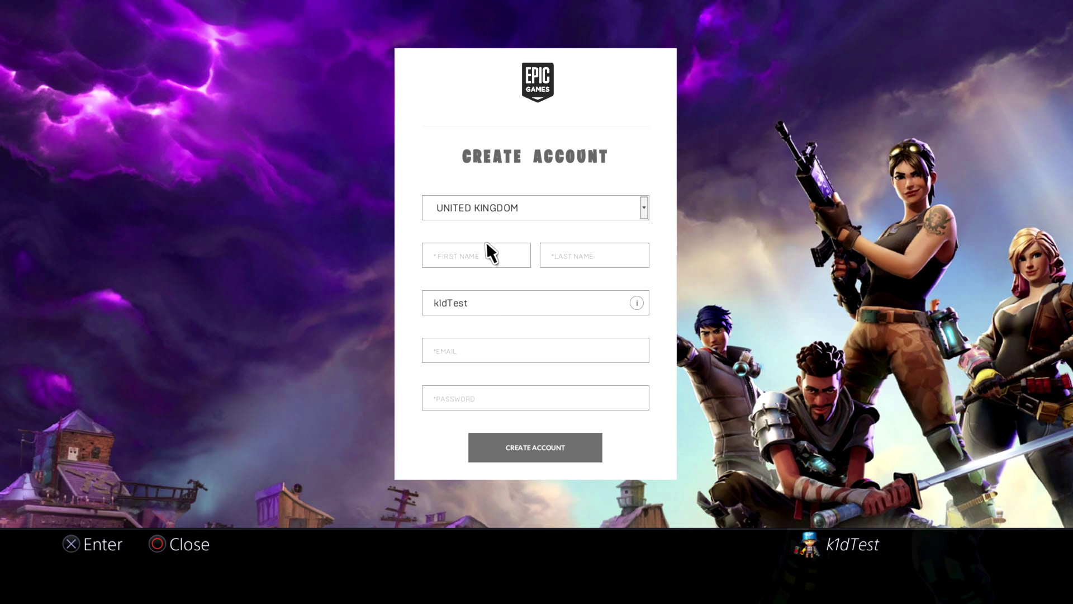
Enter the first name in the First Name field with the on-screen keyboard.
left_click(478, 256)
key("Right")
key("Right")
key("Right")
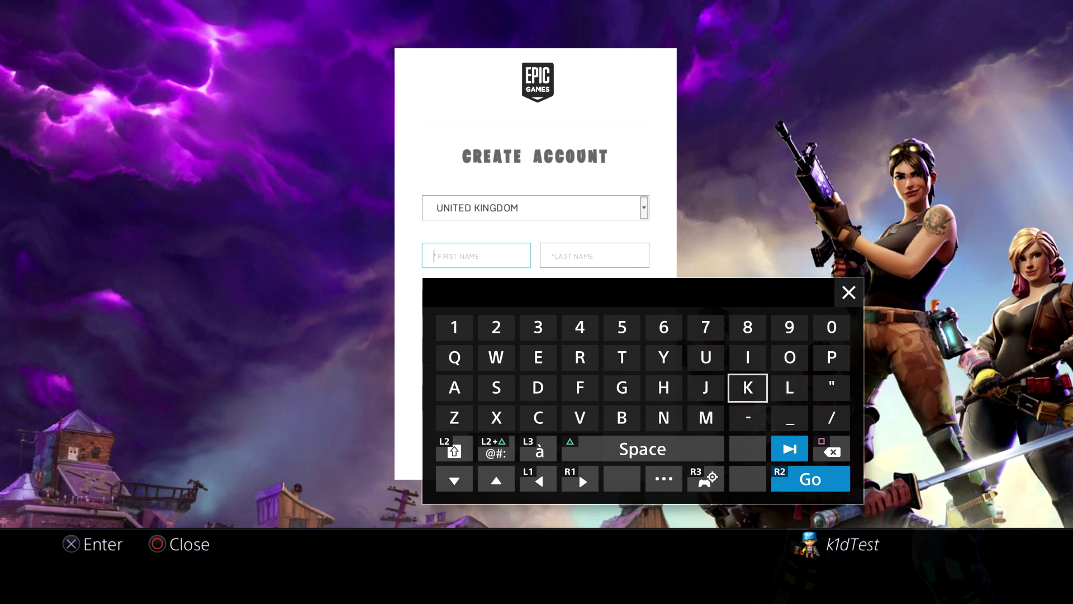
type("K")
key("Up")
type("i")
key("Left")
key("Left")
key("Left")
key("Left")
key("Left")
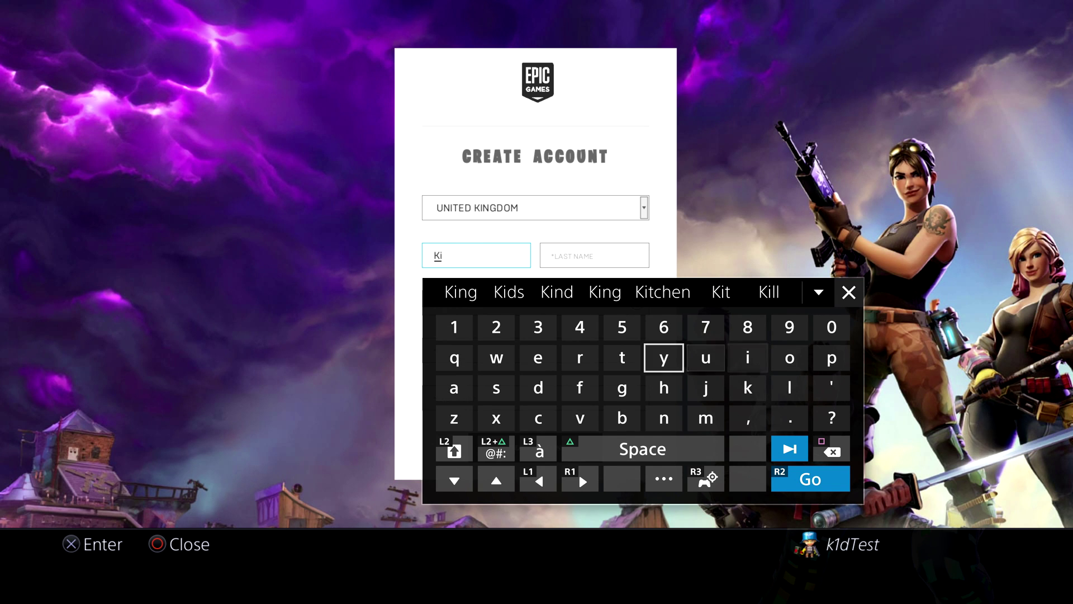
key("Down")
type("d")
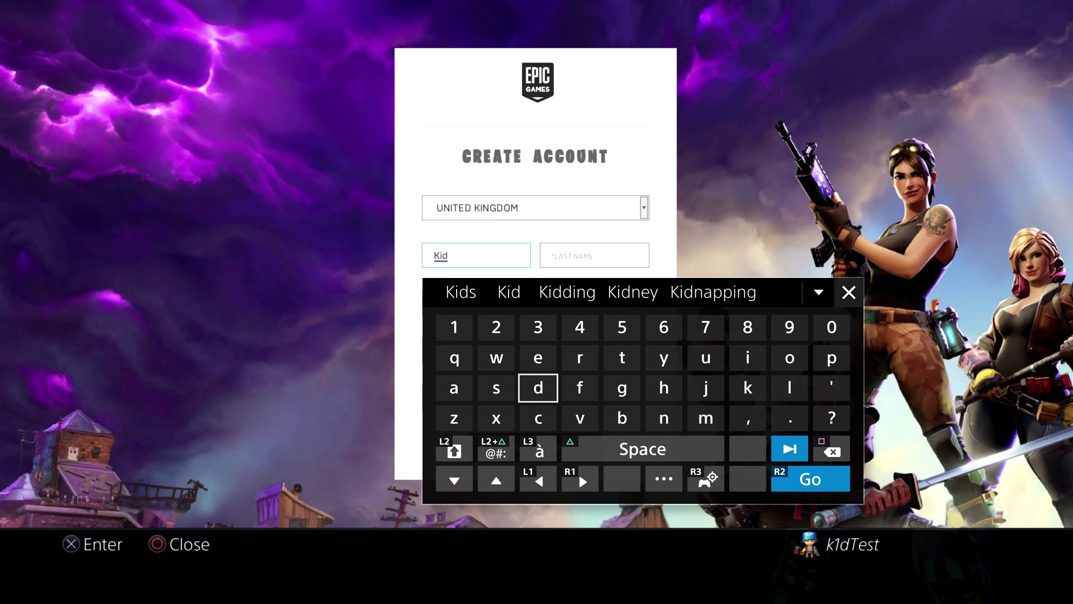
key("Return")
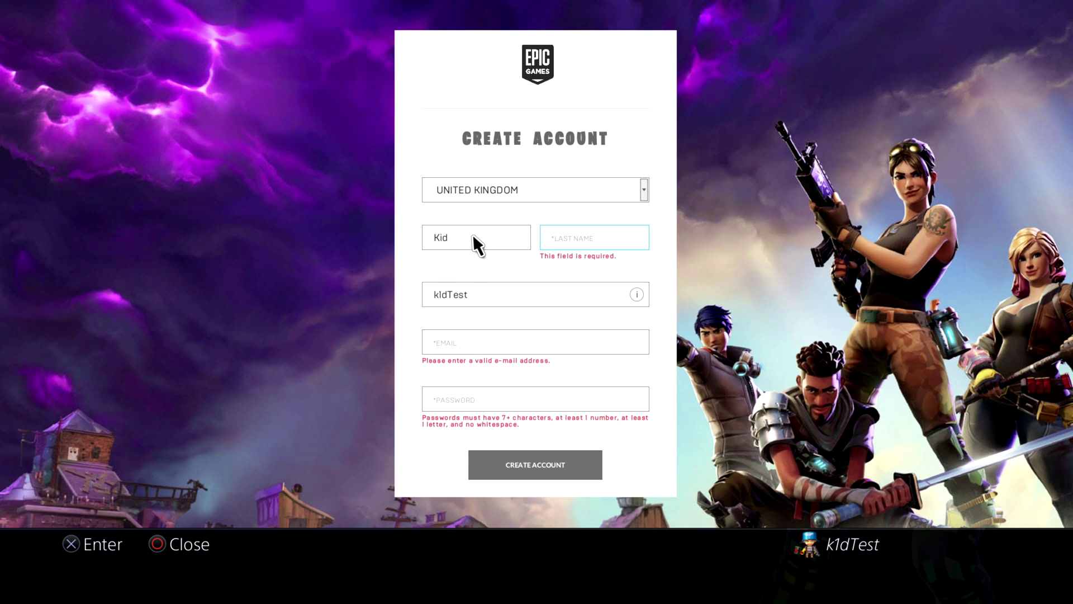
Enter the last name in the Last Name field with the on-screen keyboard.
left_click(605, 235)
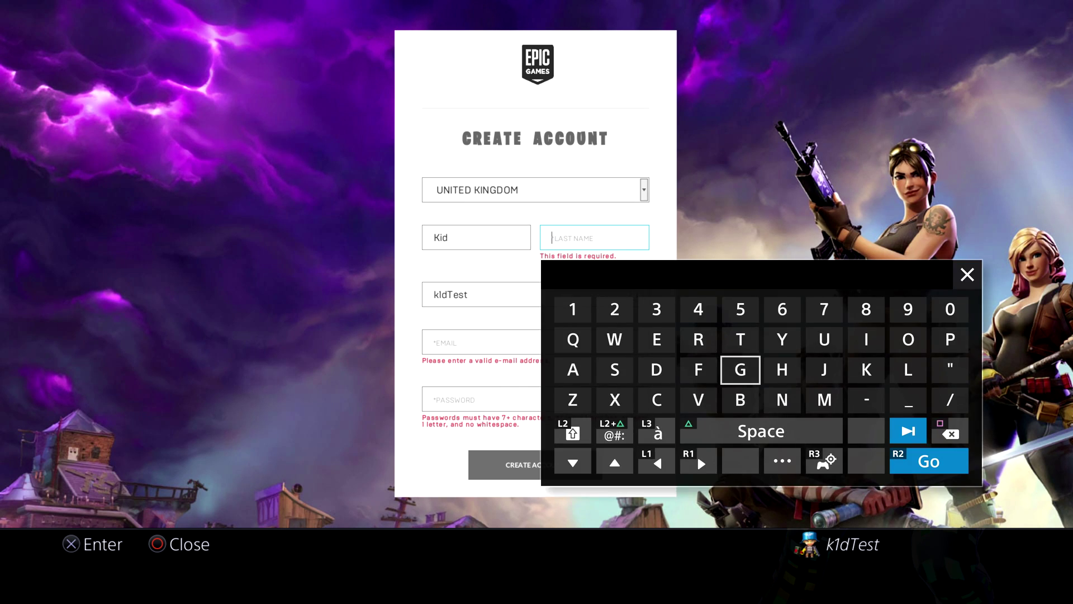
key("Right")
key("Right")
key("Up")
key("Left")
key("Left")
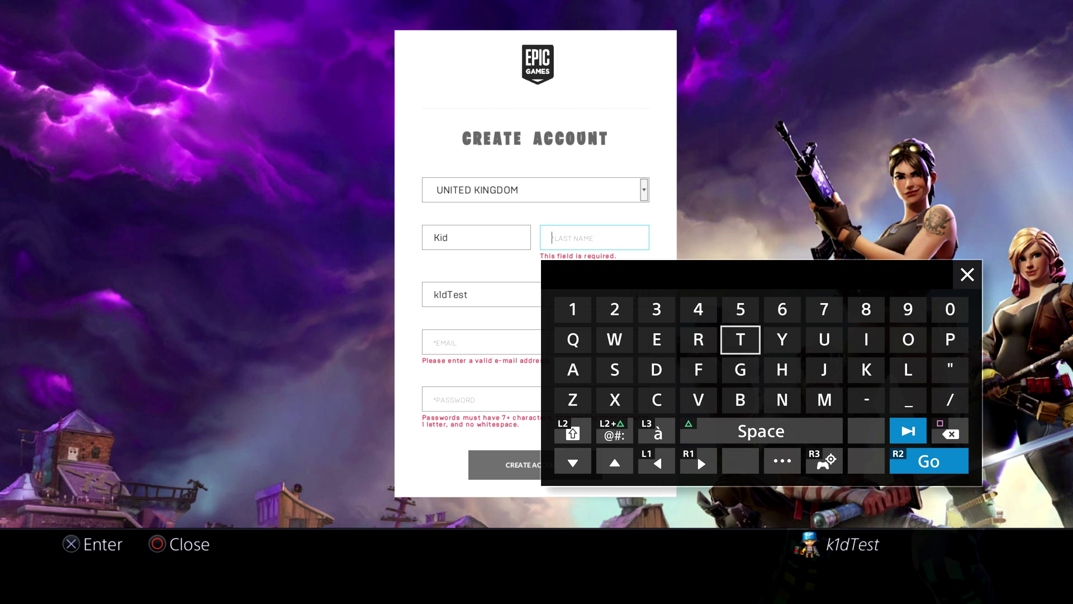
type("T")
key("Left")
key("Left")
type("e")
key("Down")
key("Left")
type("s")
key("Right")
key("Right")
key("Right")
key("Up")
type("t")
key("Return")
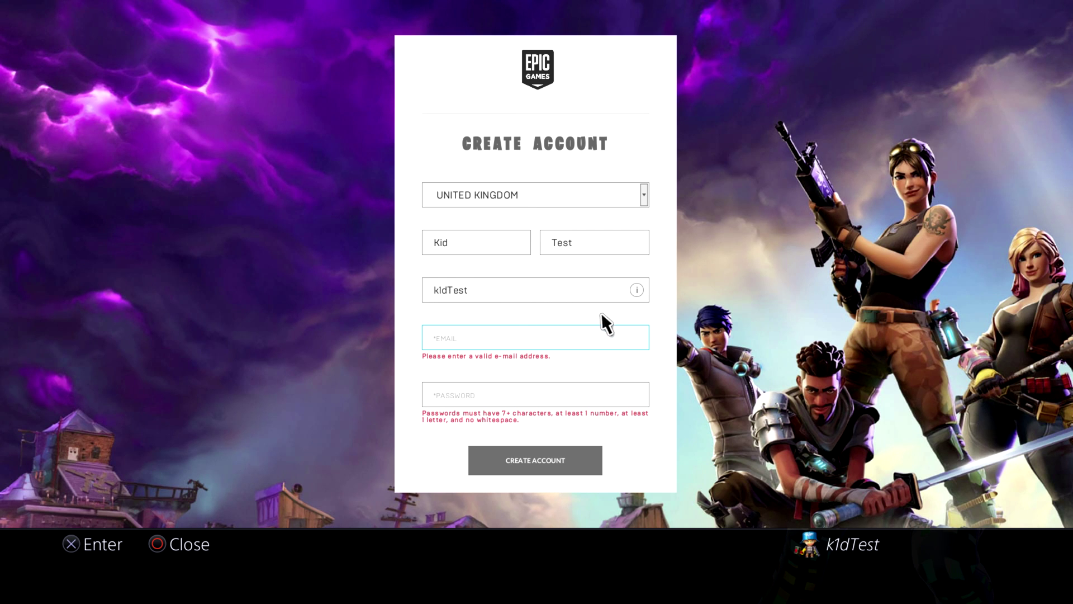
Fill in the account e-mail address in the Email field.
mouse_move(644, 294)
left_click(460, 337)
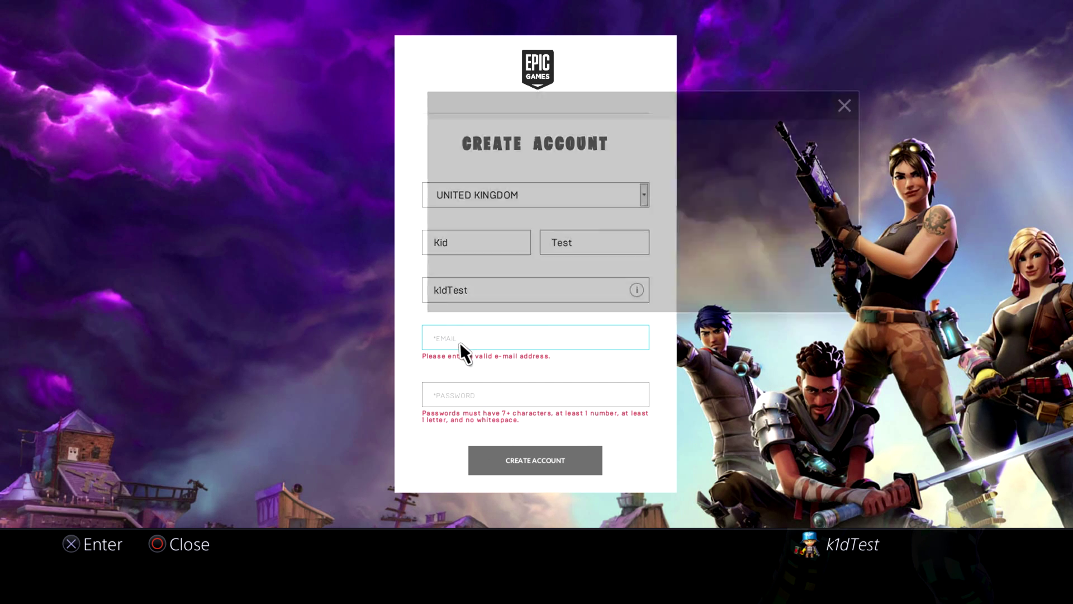
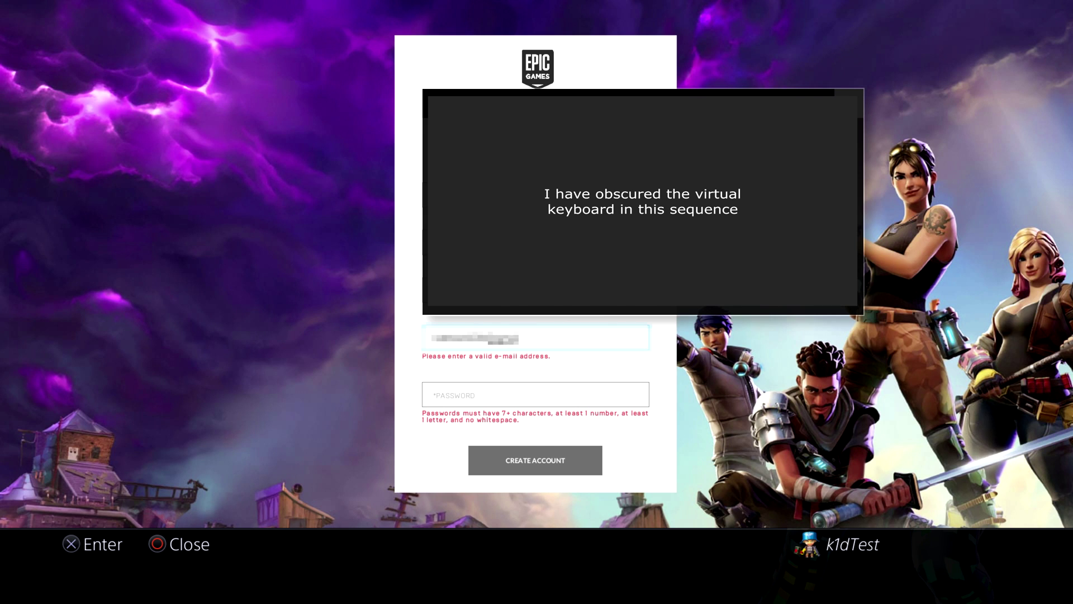
key("Return")
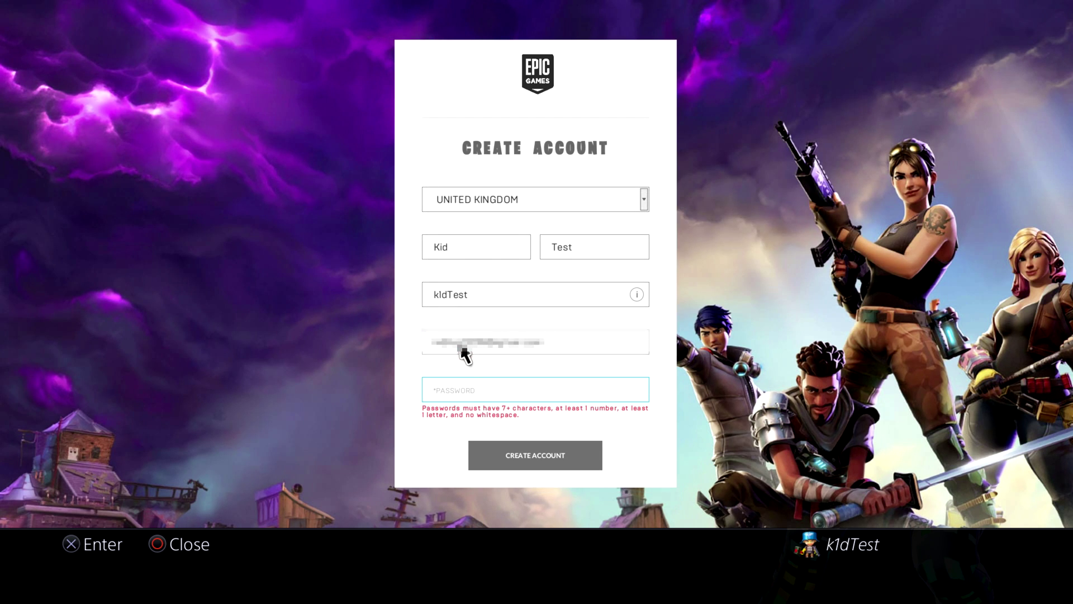
Type the account password and submit the Create Account form.
left_click(458, 388)
type("•••••")
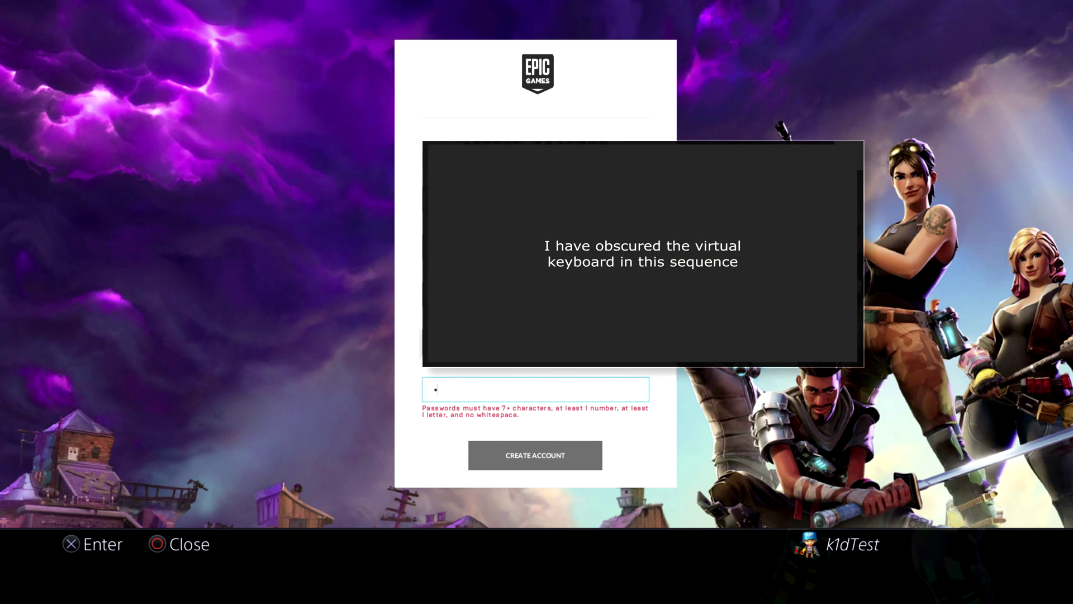
type("•••••")
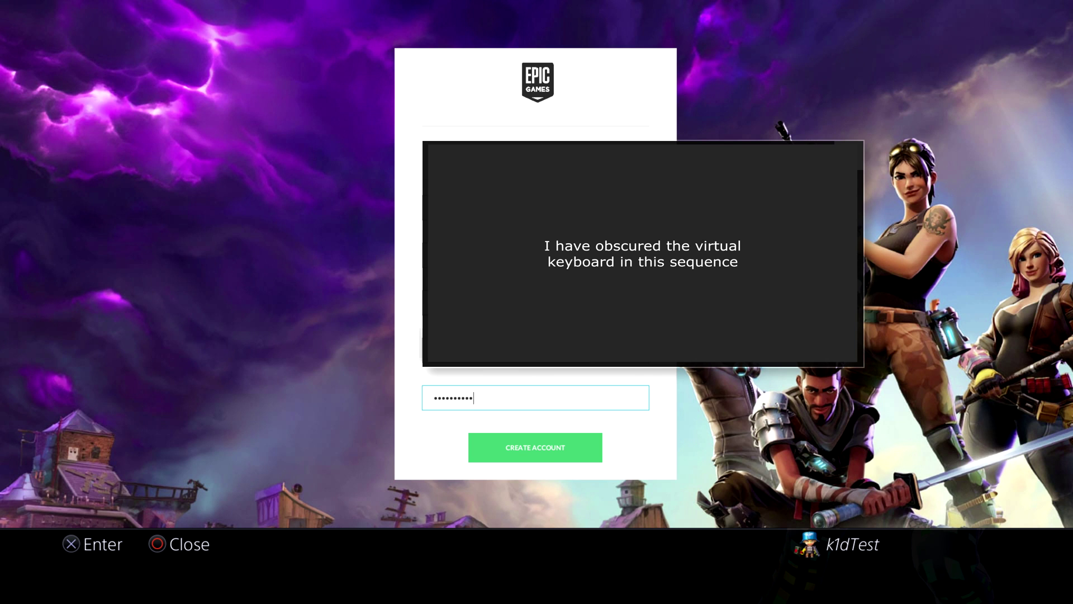
key("Return")
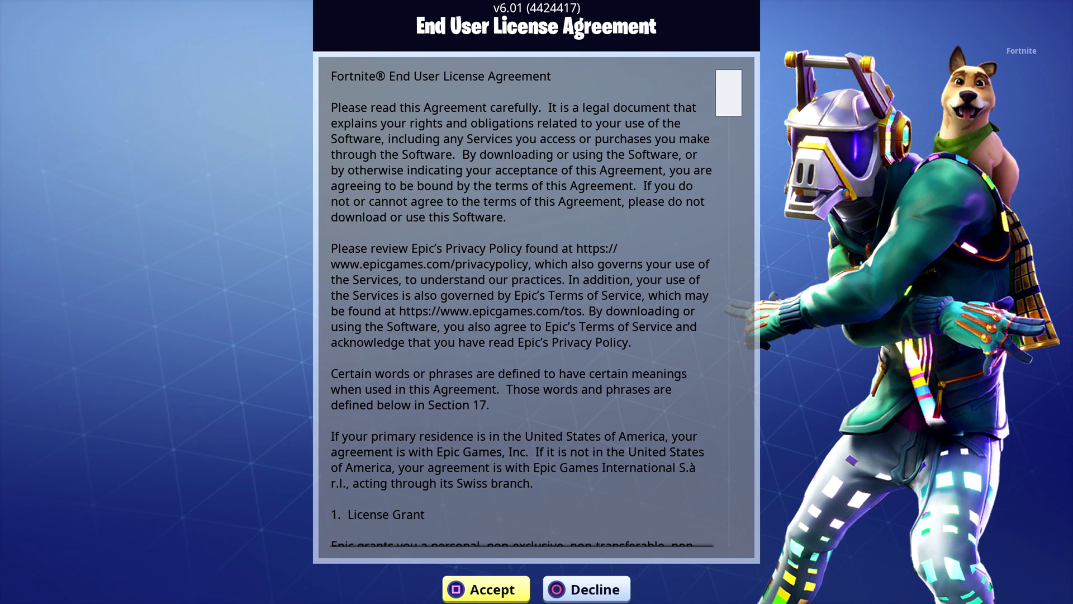
Accept the EULA and wait for the Save the World / Battle Royale choice.
key("Return")
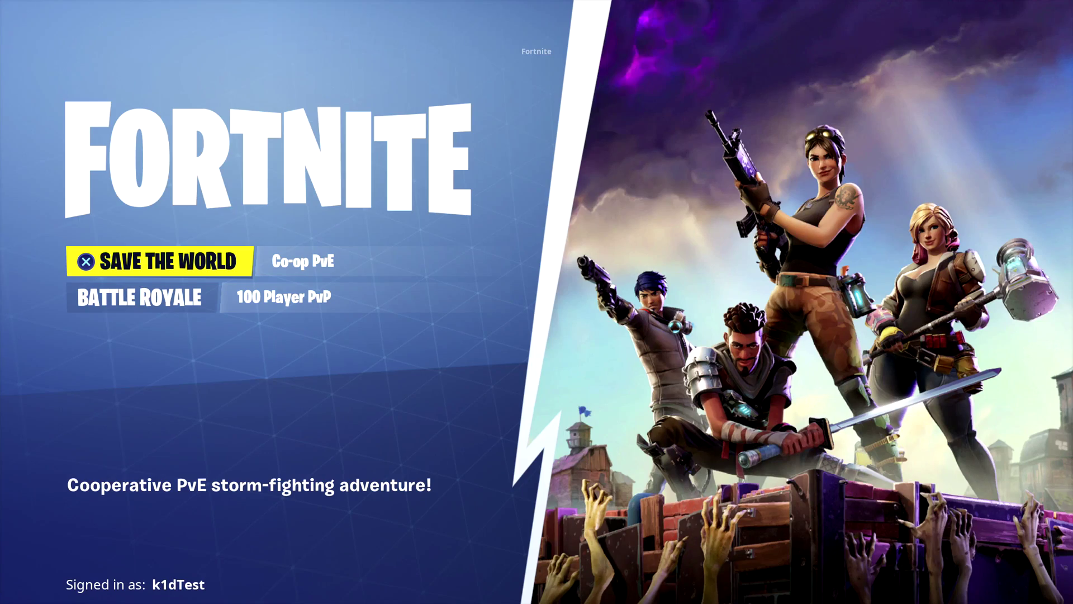
Choose Battle Royale and wait for the Season 6 lobby to load.
key("Down")
key("Up")
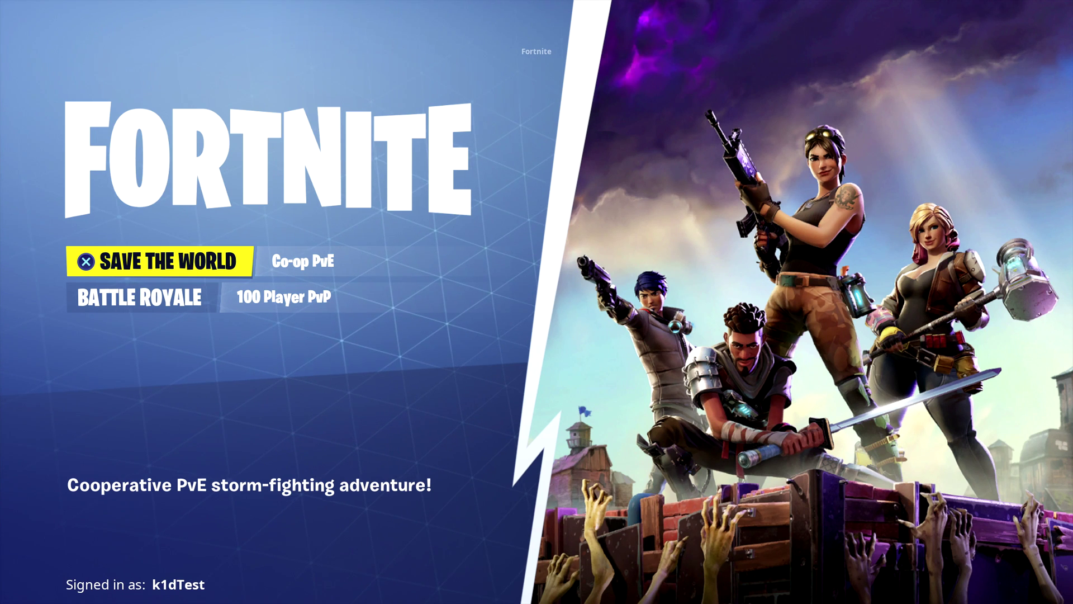
key("Down")
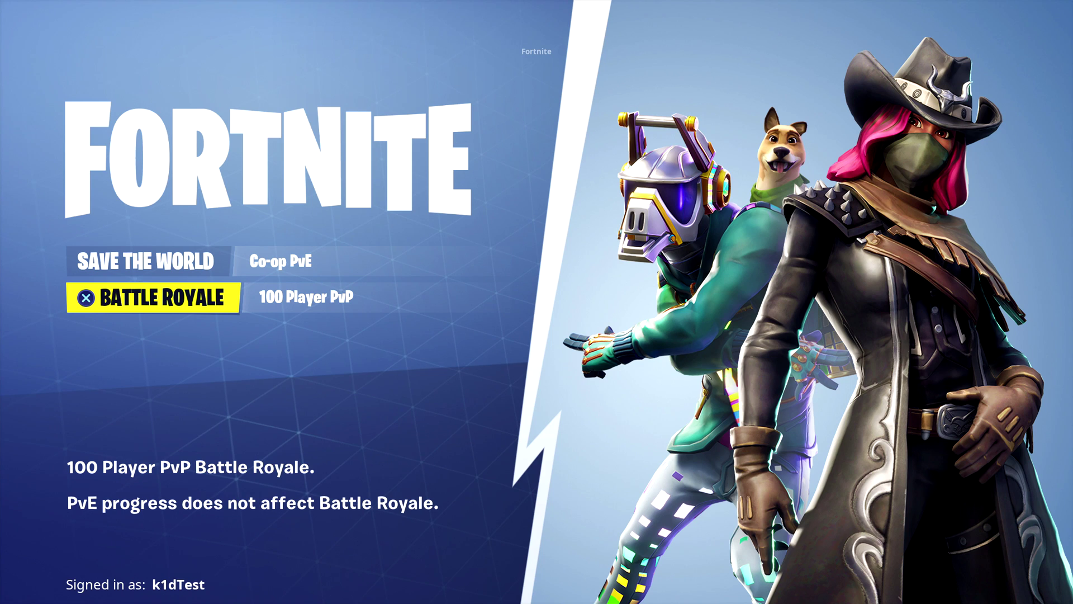
key("Return")
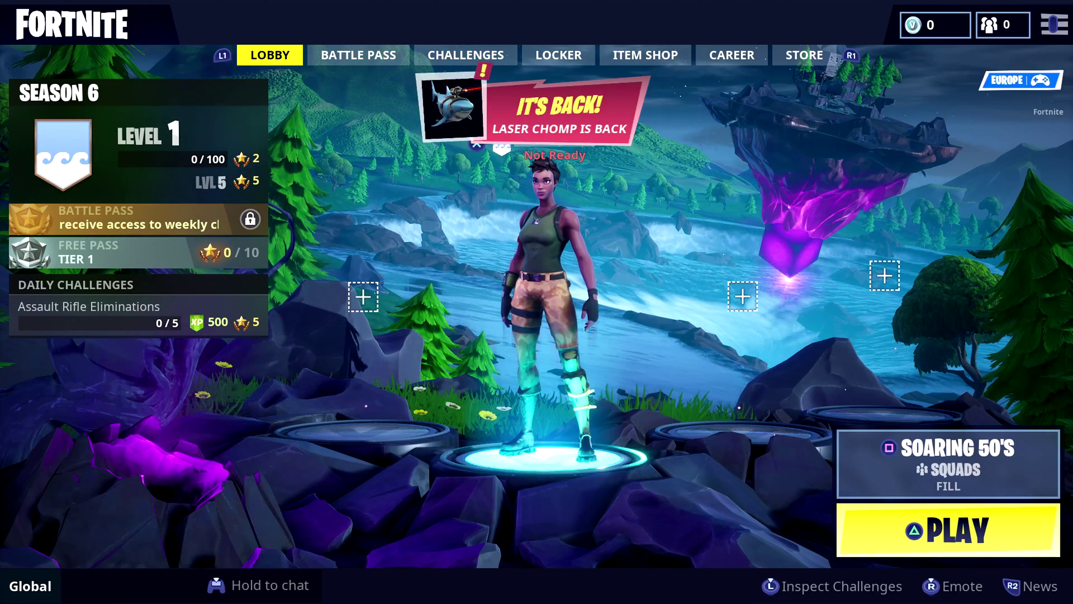
Select Epic Friends from the lobby menu, bringing up the Cross-Platform notice.
key("Right")
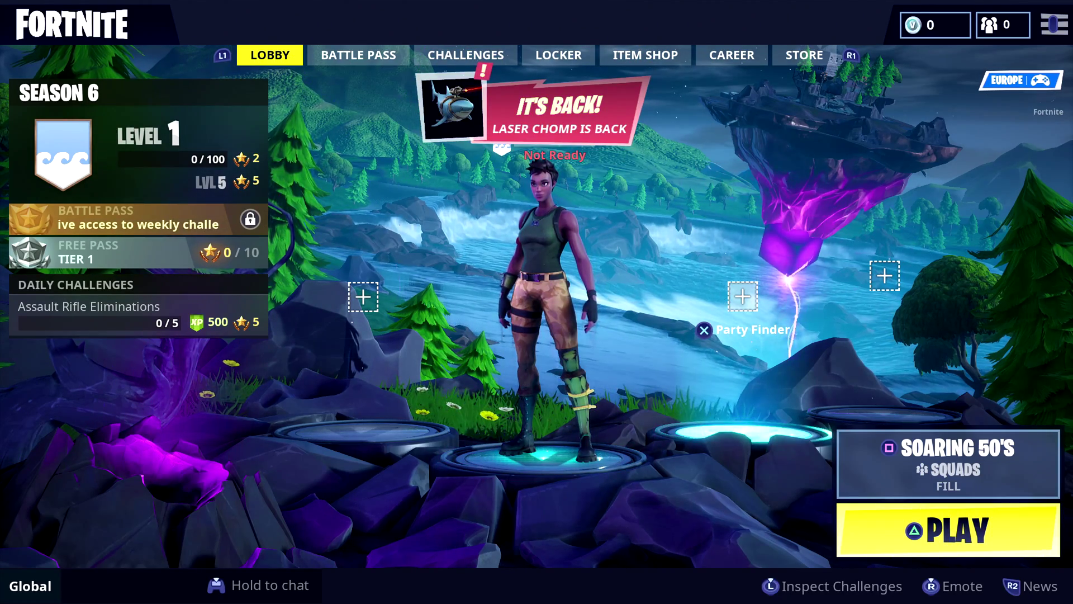
key("Right")
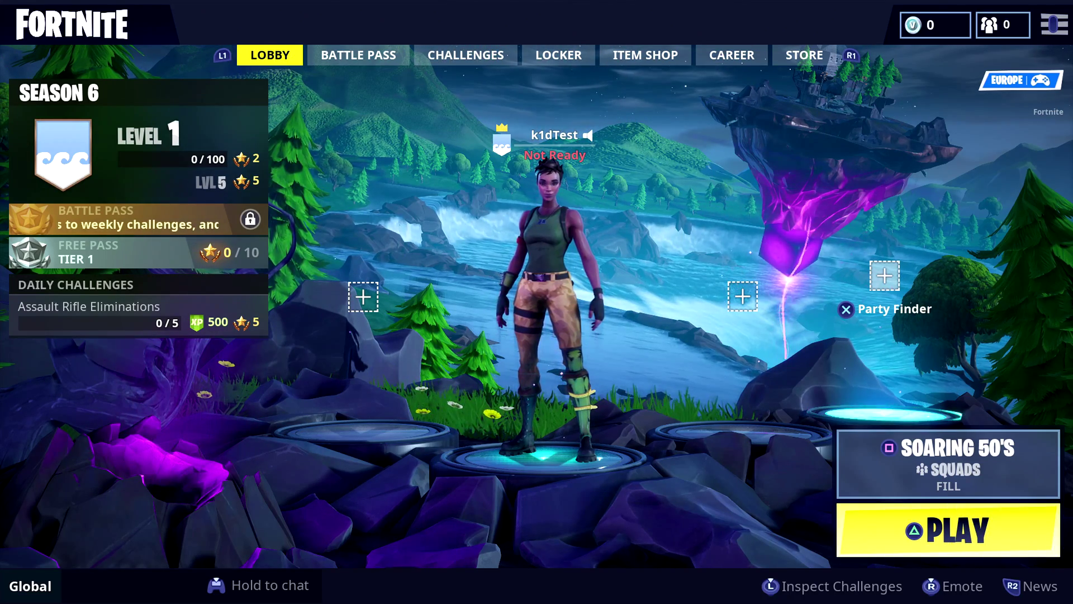
key("Escape")
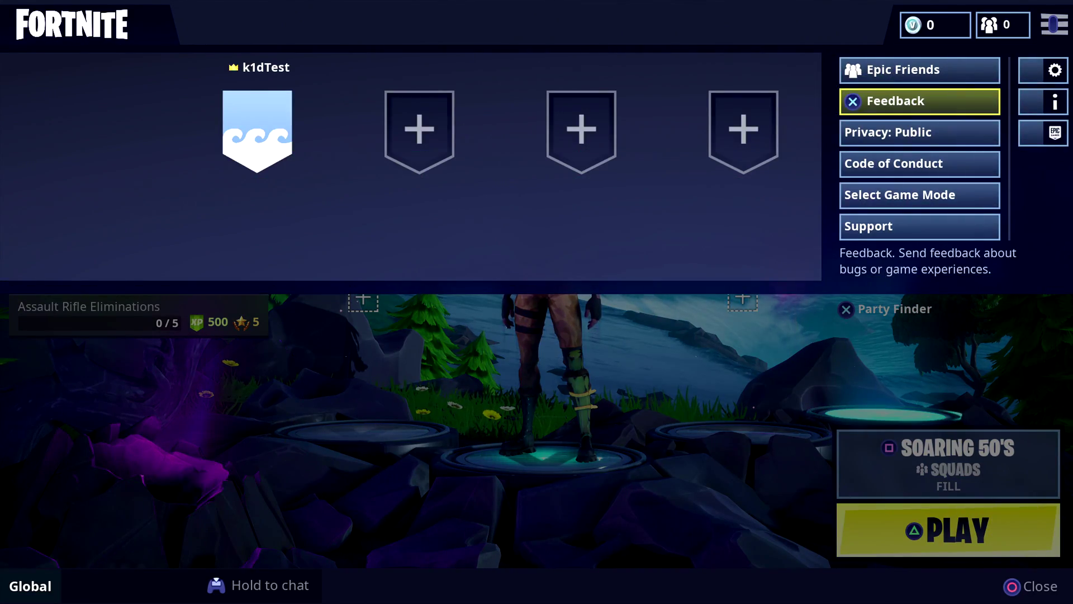
key("Up")
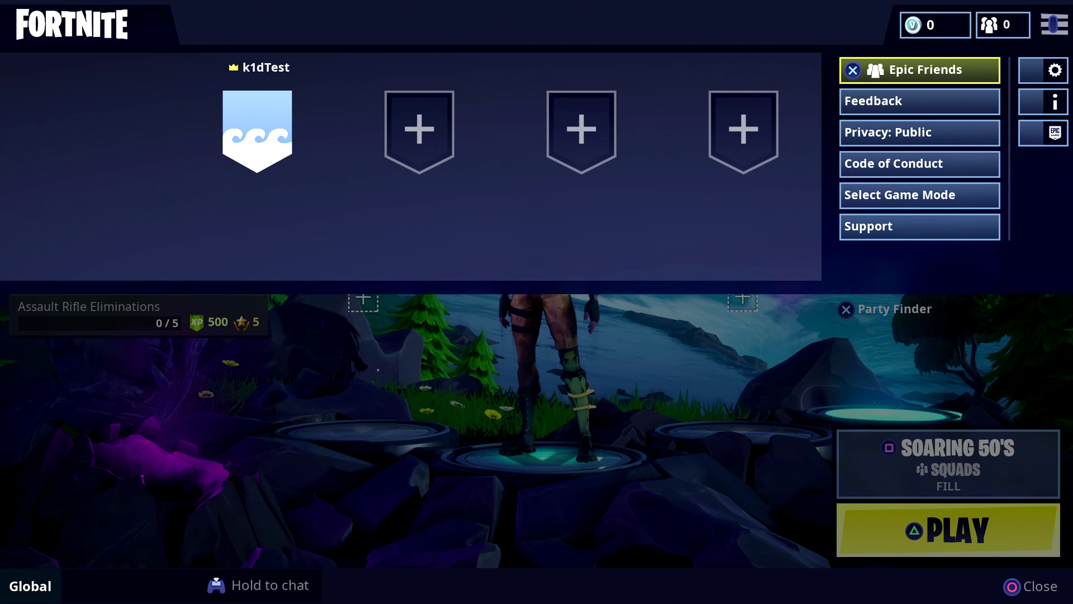
key("Down")
key("Up")
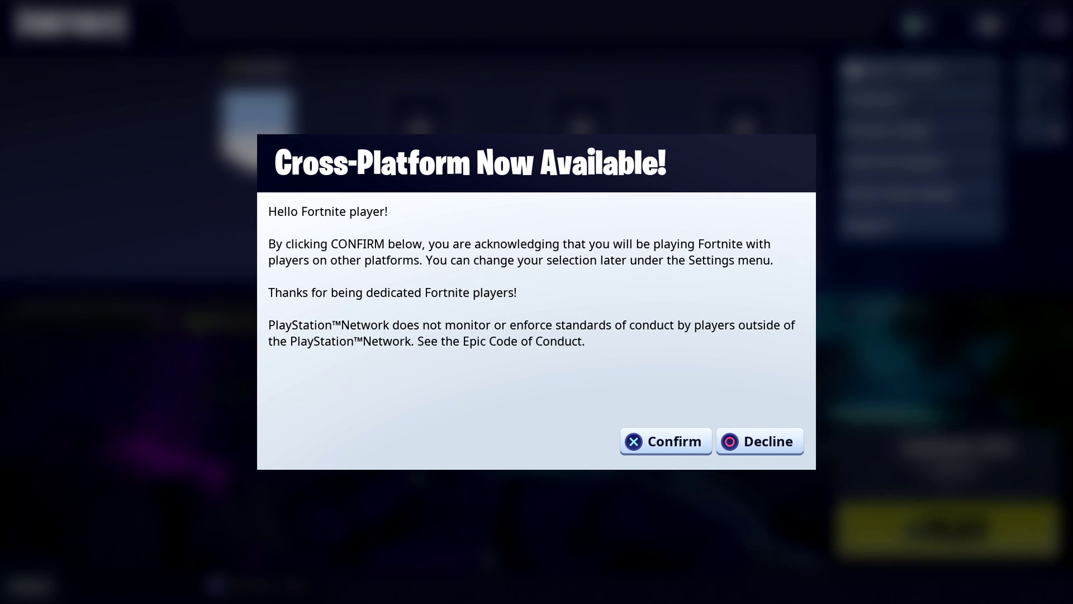
Confirm cross-platform play, reopen Epic Friends, and settle on the add friends section.
key("Return")
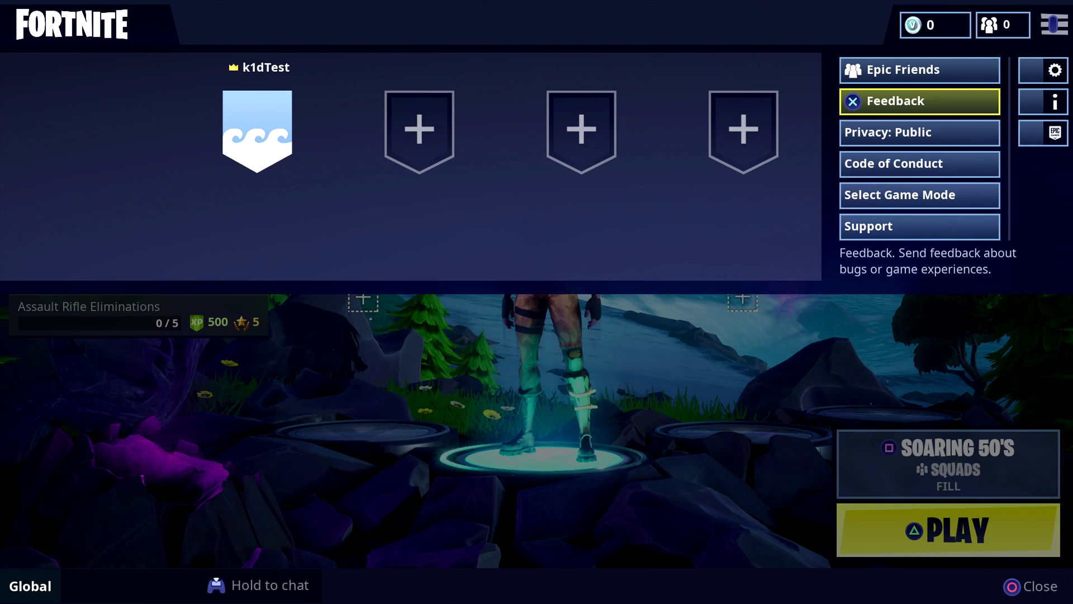
key("Up")
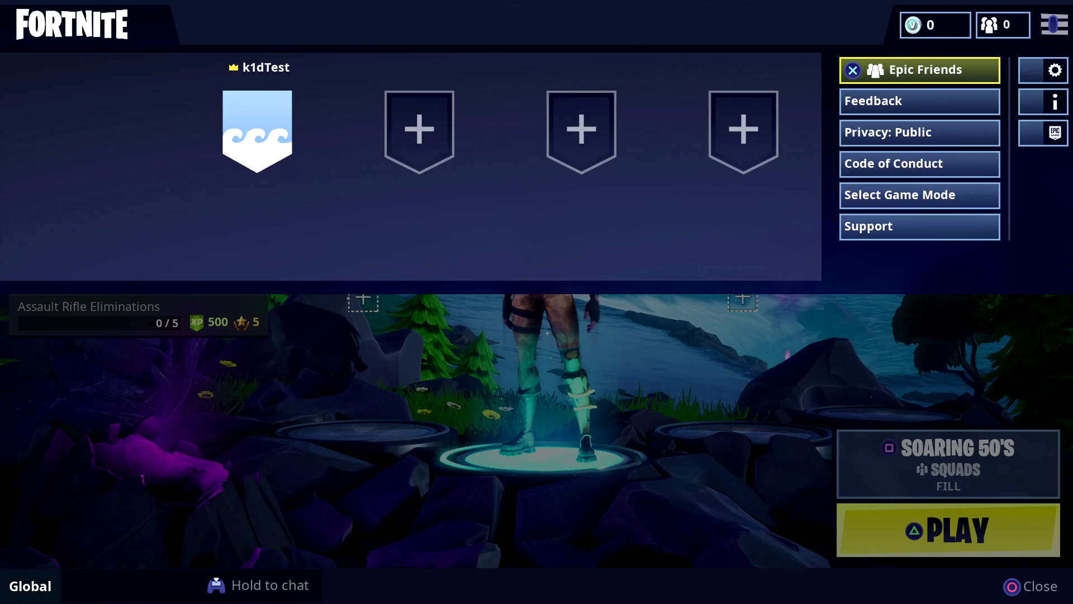
key("Return")
key("Right")
key("Left")
key("Left")
key("Right")
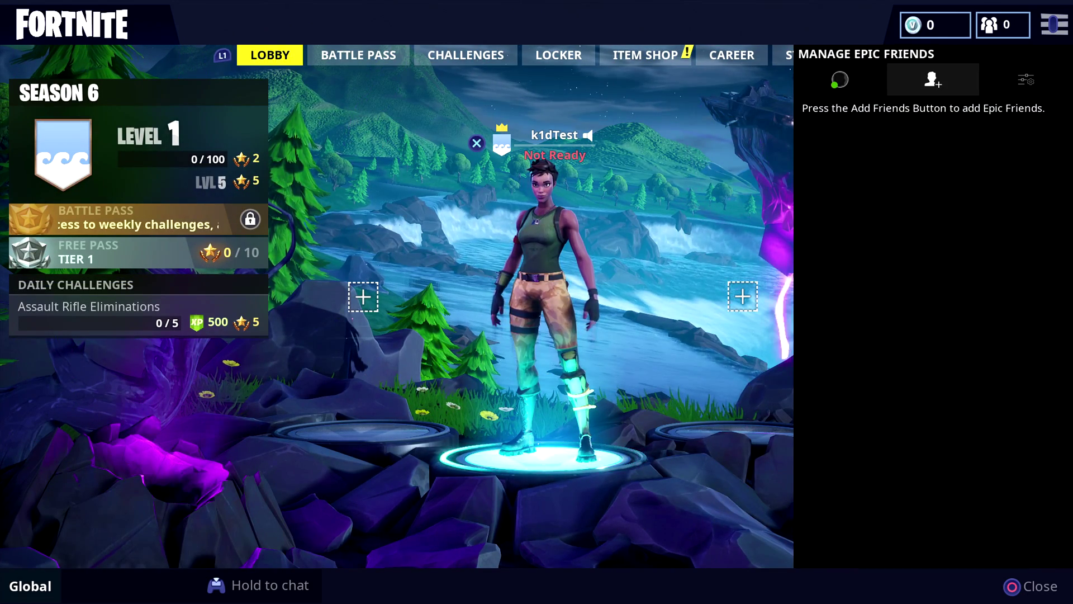
Open the Add Epic Friend lookup and start entering text in its display-name field.
key("Return")
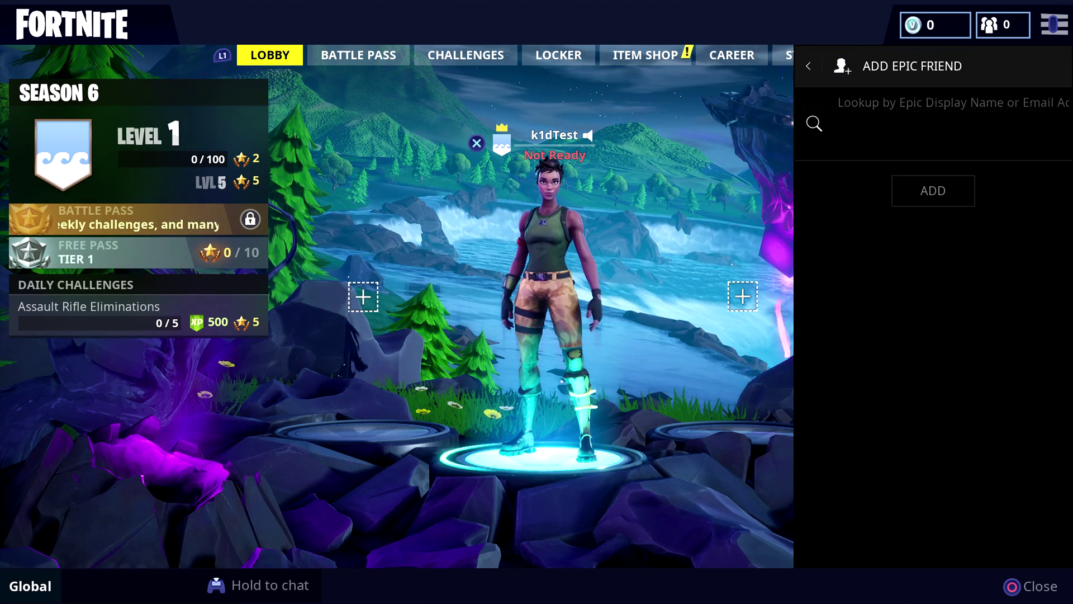
key("Down")
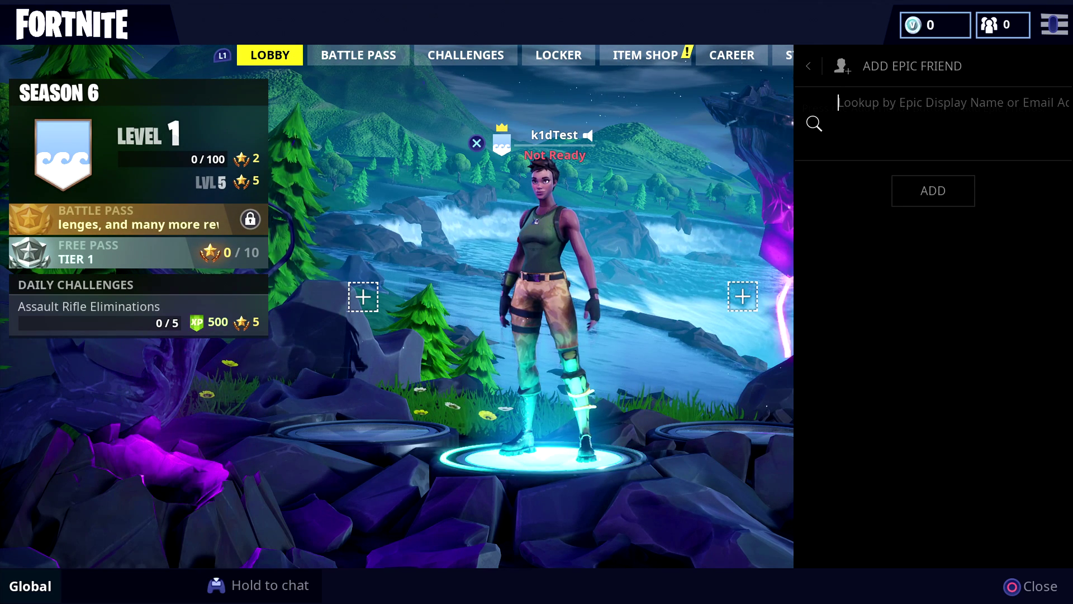
key("Return")
Spell the first part of the friend's display name on the on-screen keyboard.
key("Right")
key("Right")
key("Up")
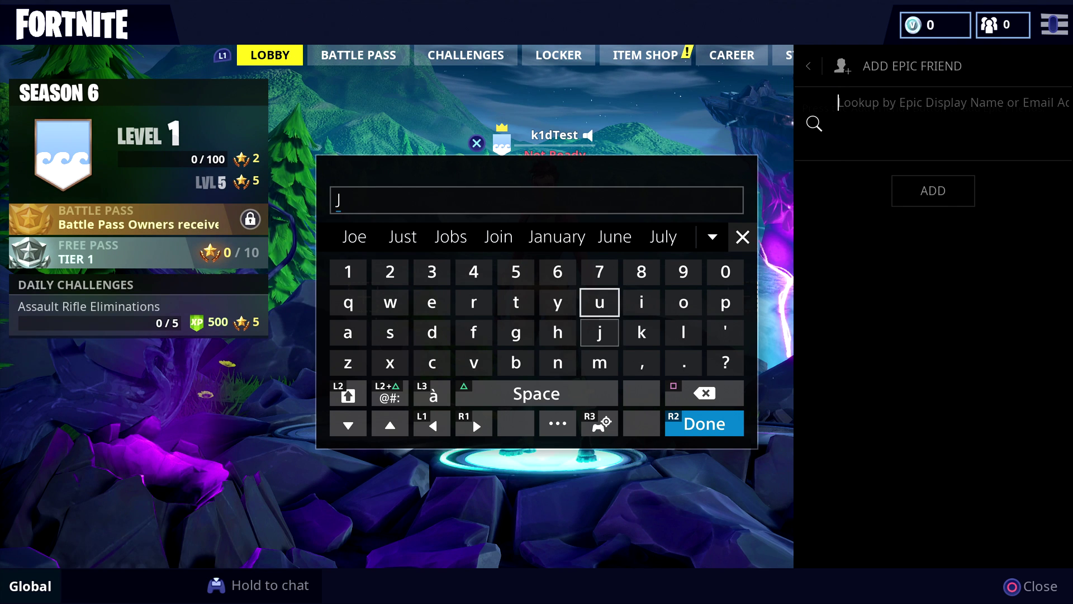
key("Up")
key("Right")
key("Right")
key("Down")
key("Left")
key("Left")
key("Left")
key("Left")
key("Left")
key("Left")
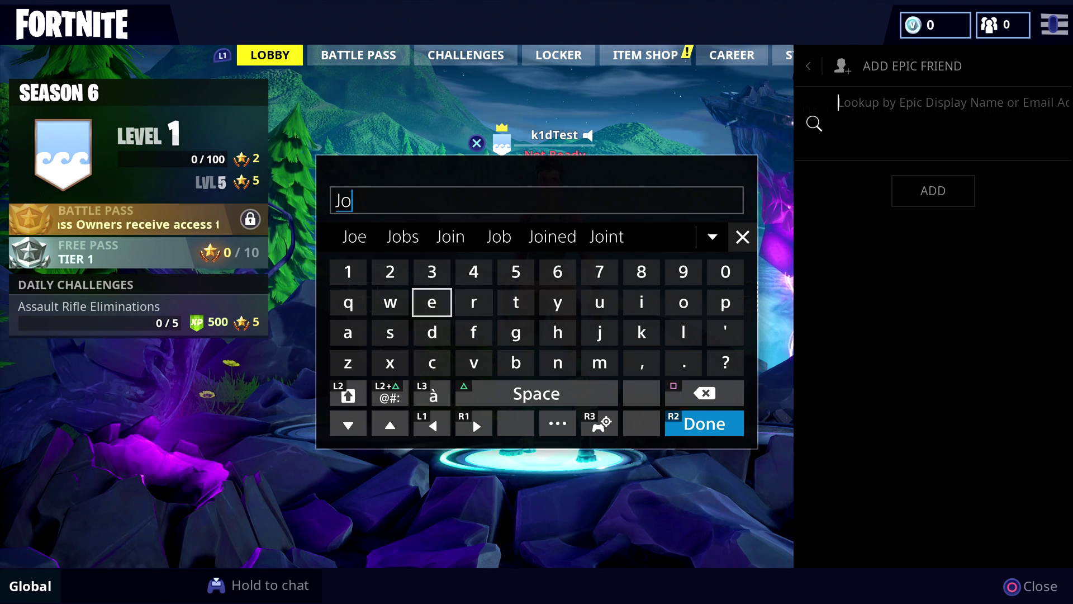
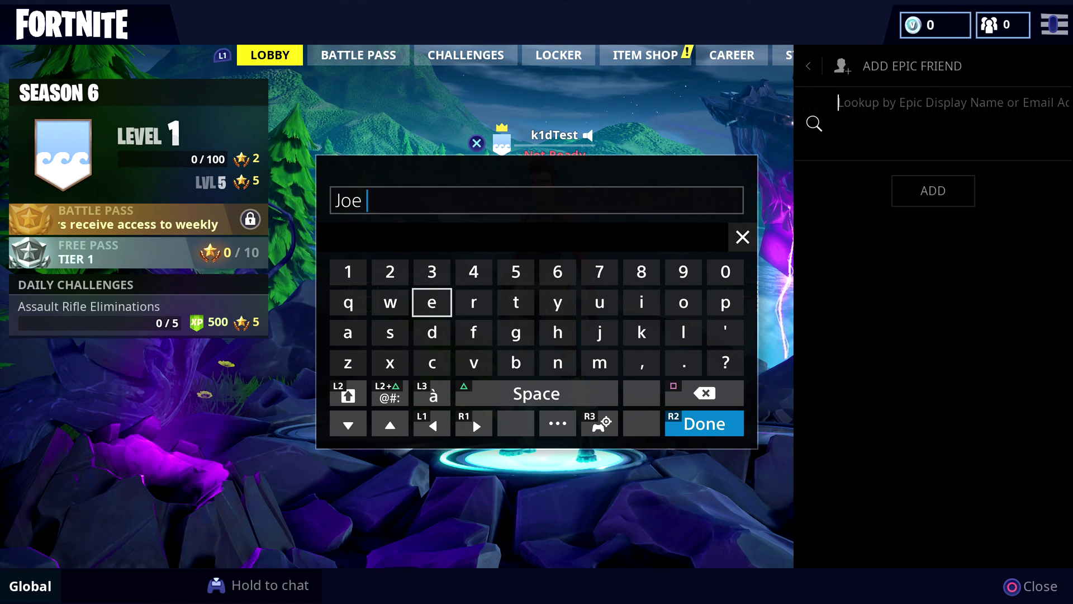
key("Down")
Switch to capitals, spell the surname part of the display name, and confirm with Done.
key("shift")
key("Down")
key("Up")
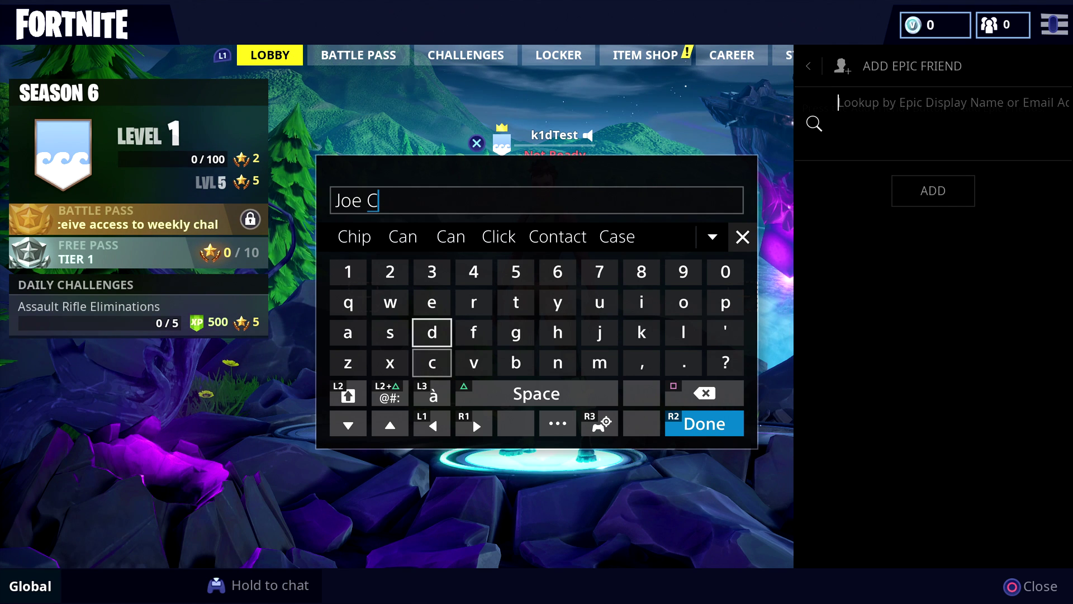
key("Right")
key("Right")
key("Right")
key("Up")
key("Right")
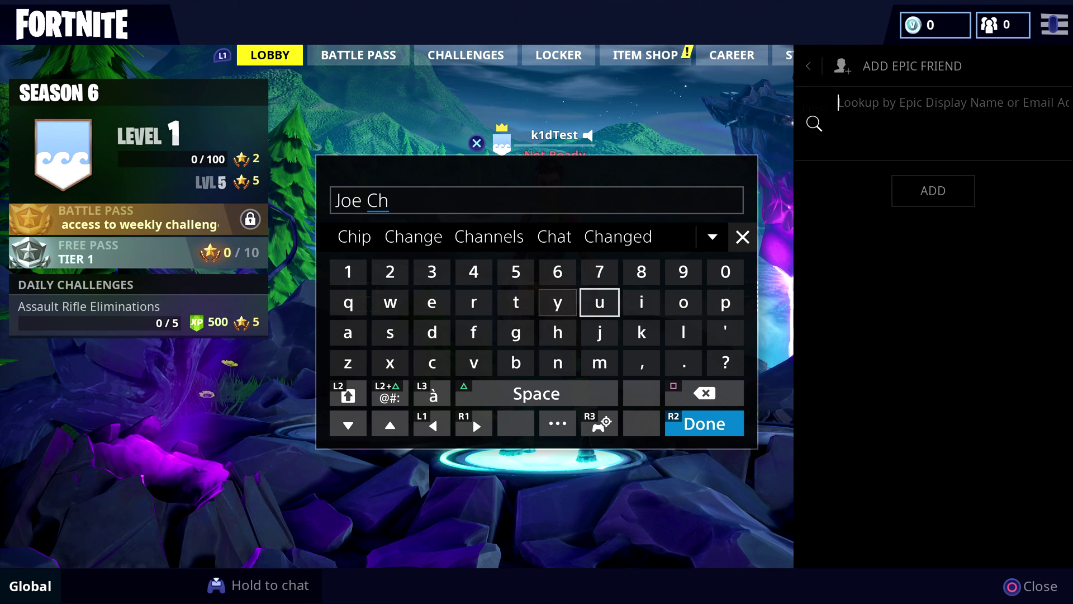
key("Right")
key("Right")
key("Right")
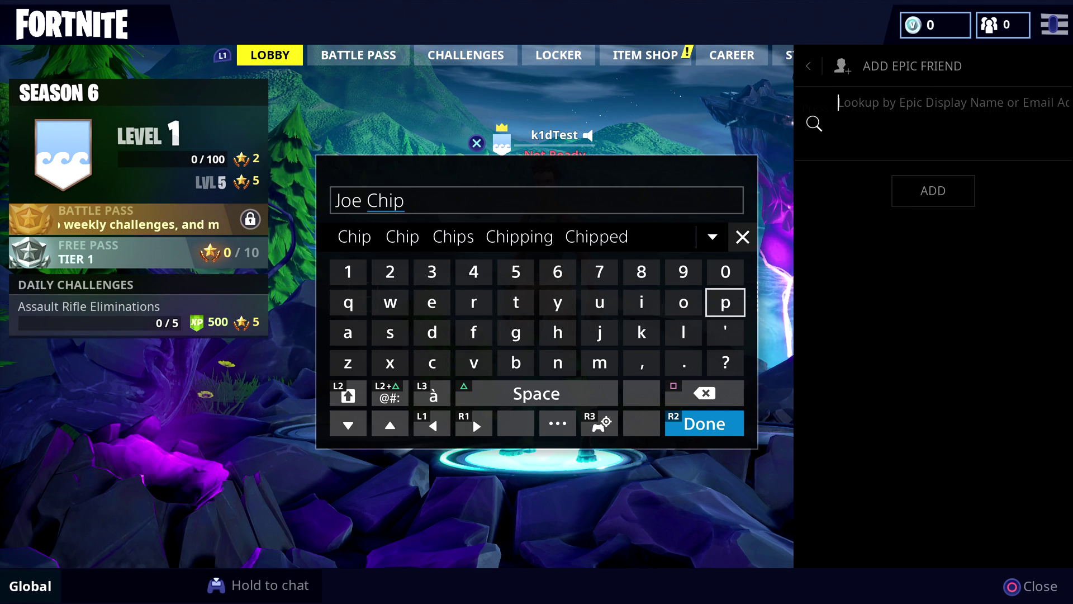
key("Return")
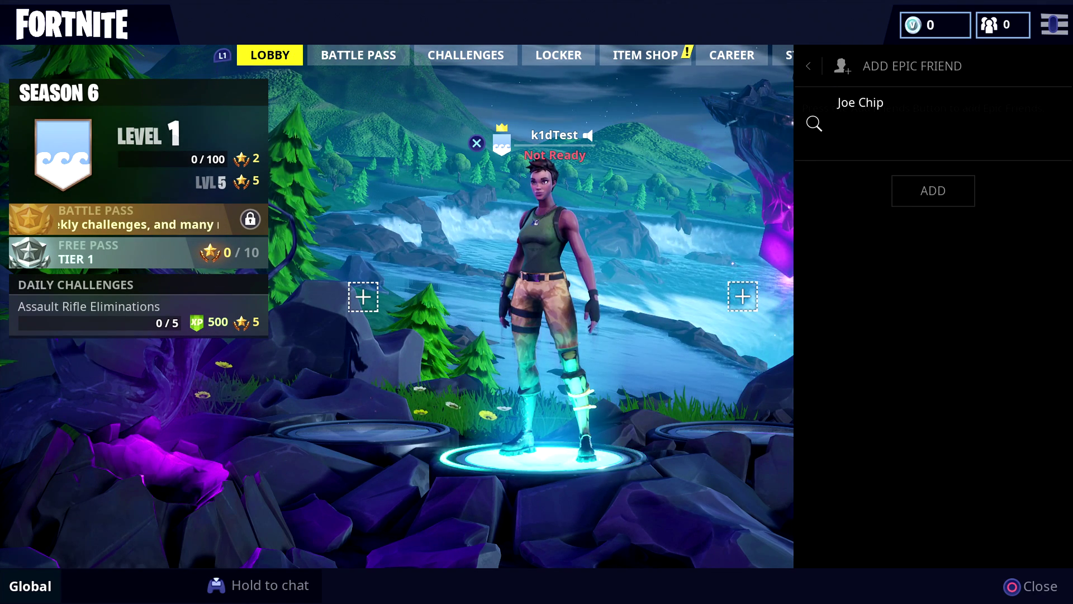
Send the friend request via ADD, then expand OUTGOING (1) to see the pending offline request.
key("Down")
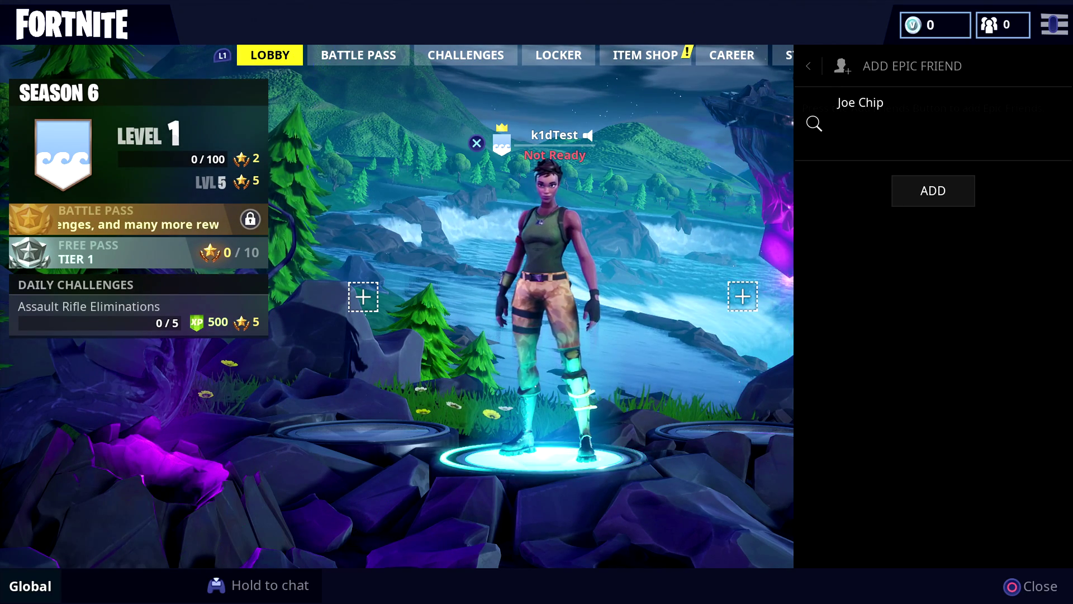
key("Return")
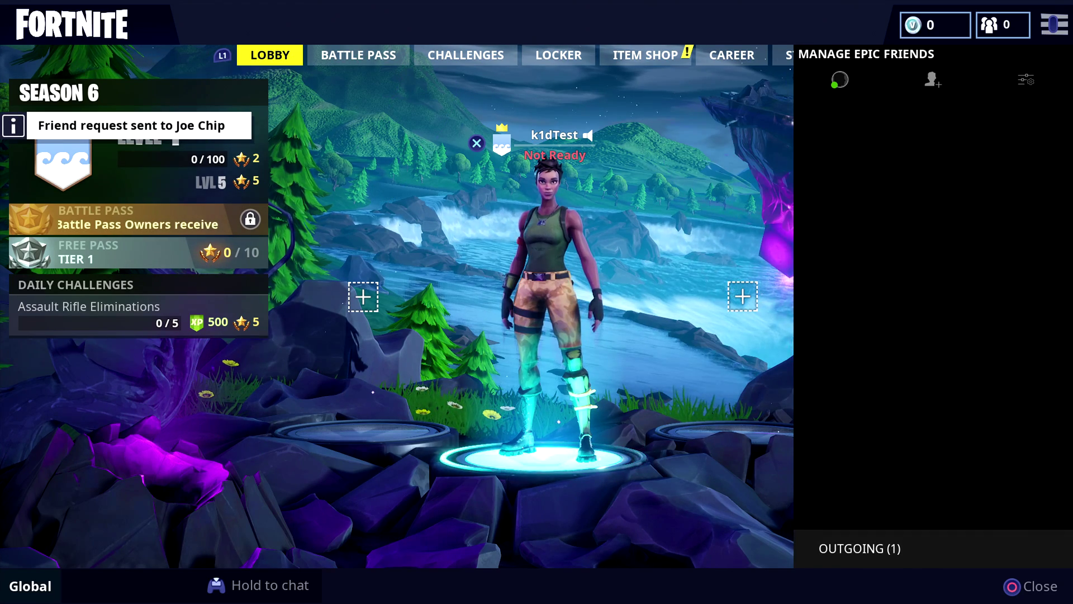
key("Down")
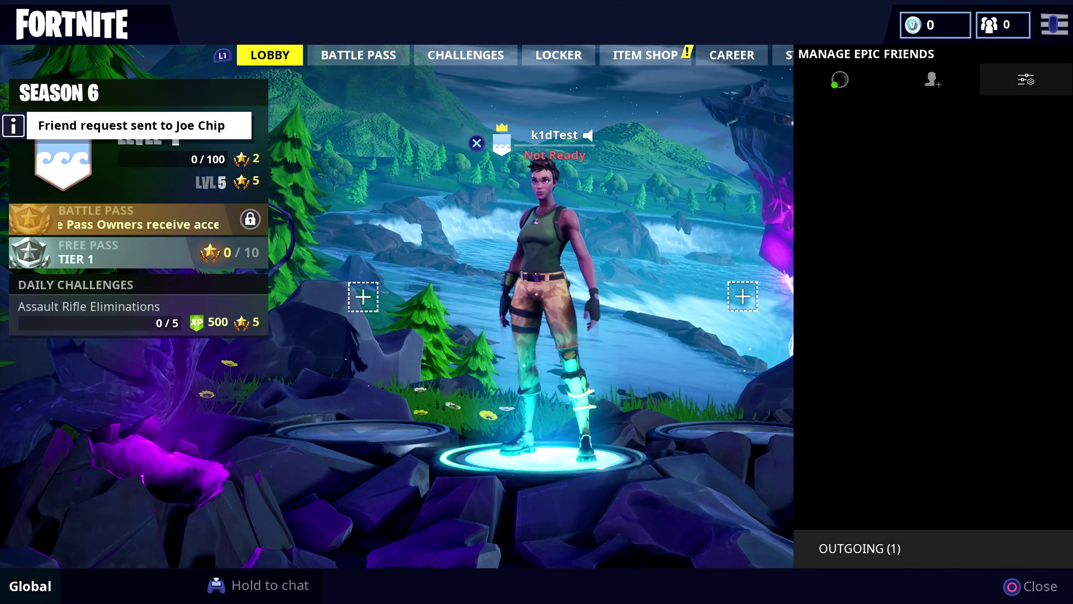
key("Return")
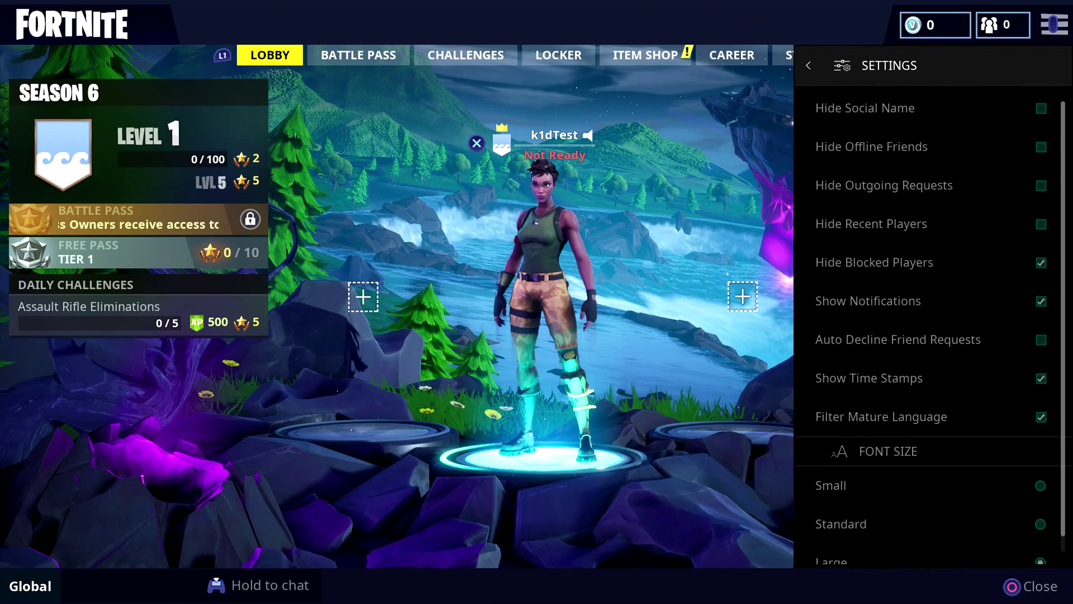
key("Escape")
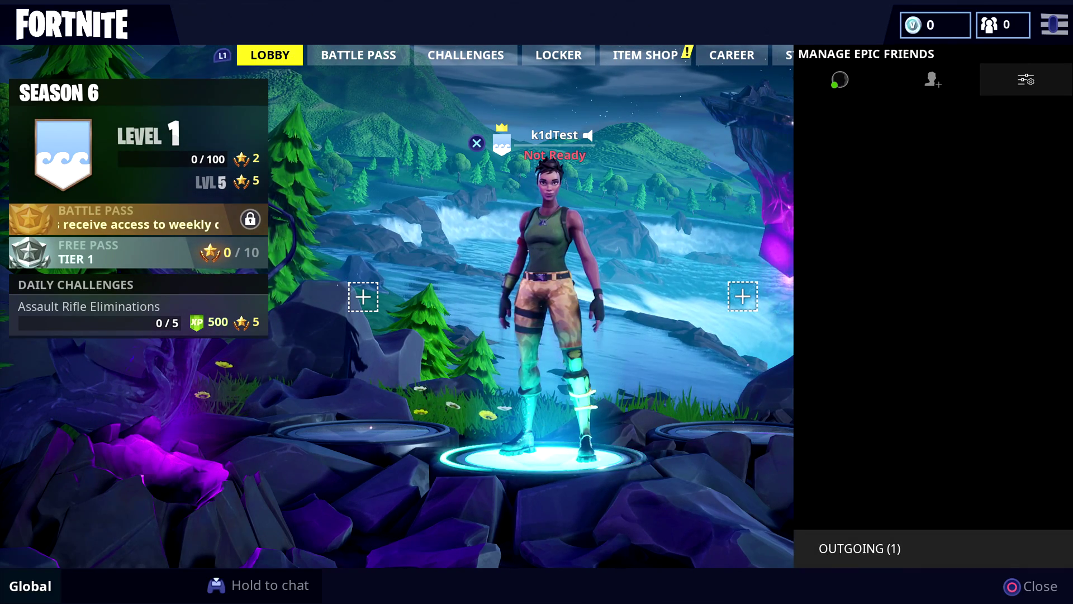
key("Return")
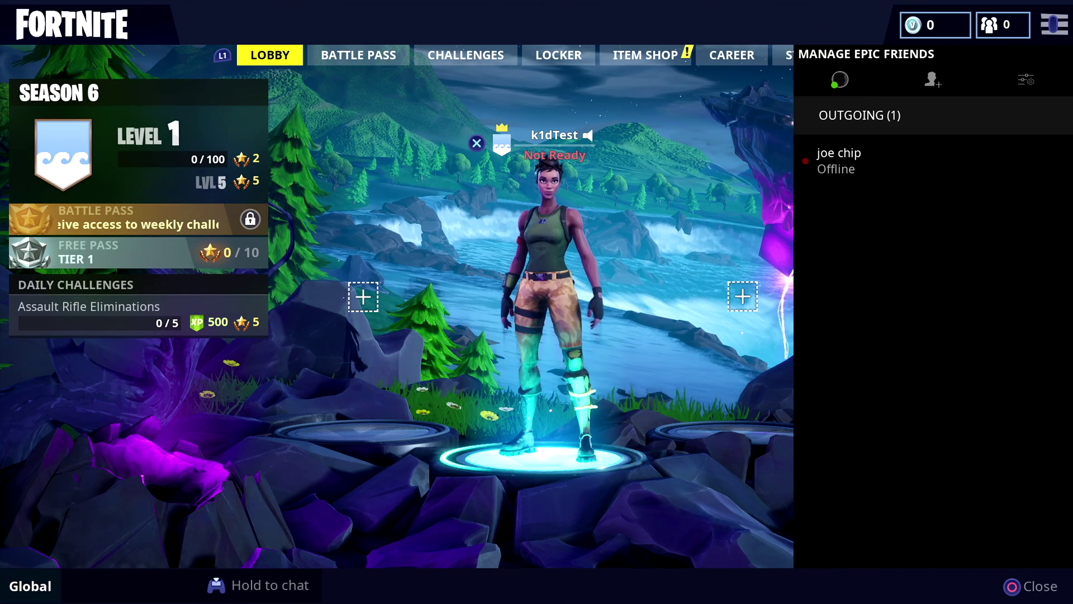
key("Down")
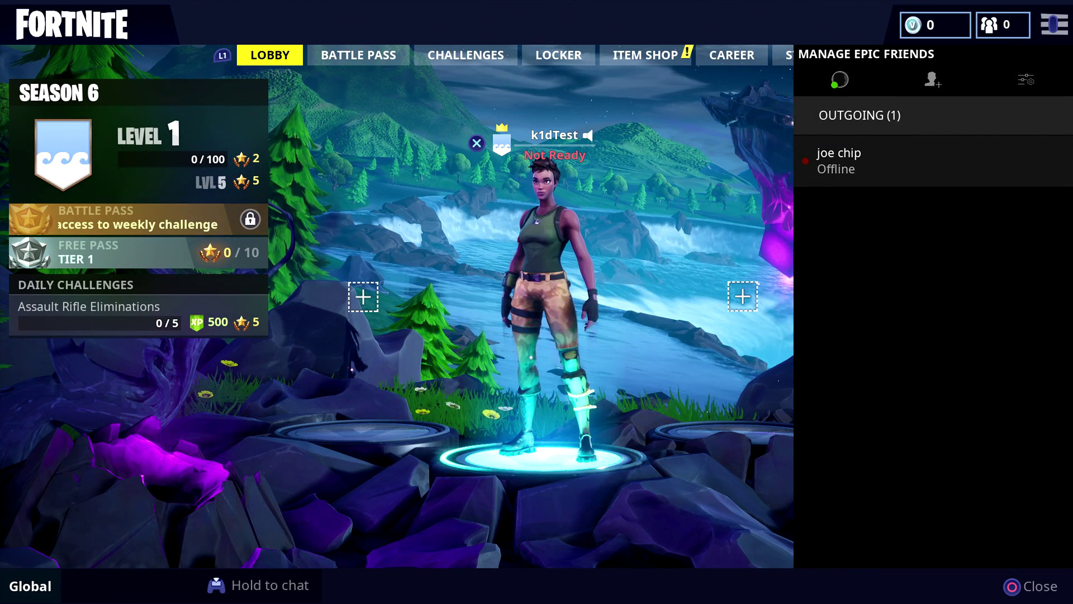